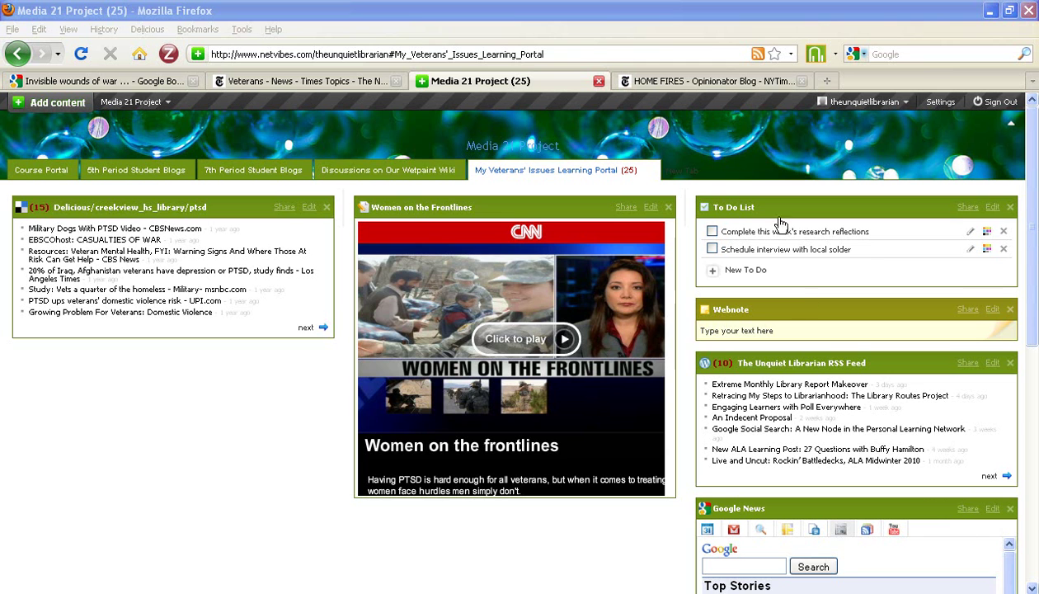
Open the form for adding a feed to the My Veterans' Issues Learning Portal page.
click(735, 82)
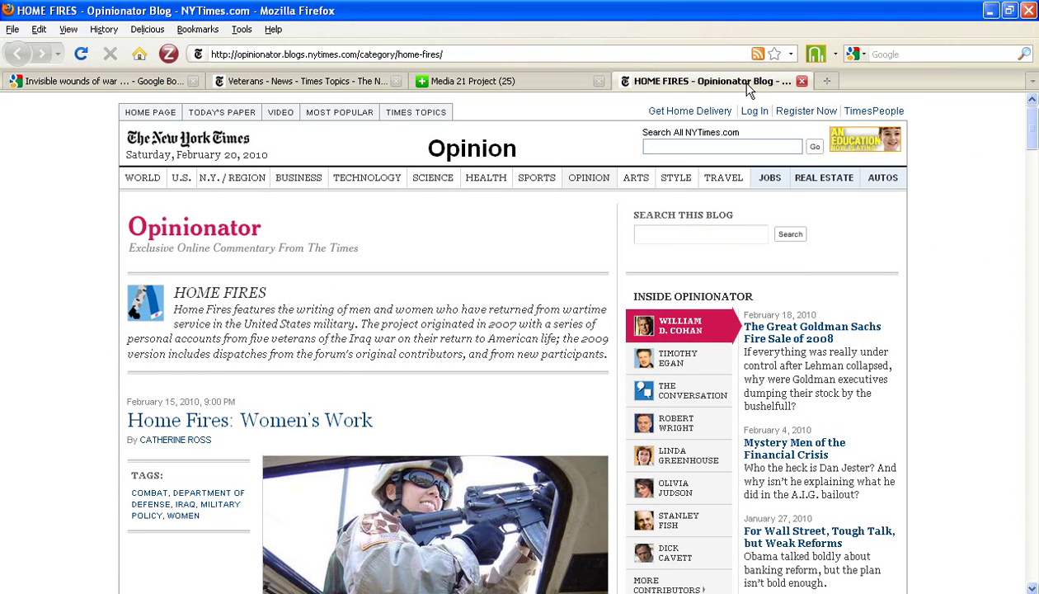
click(521, 80)
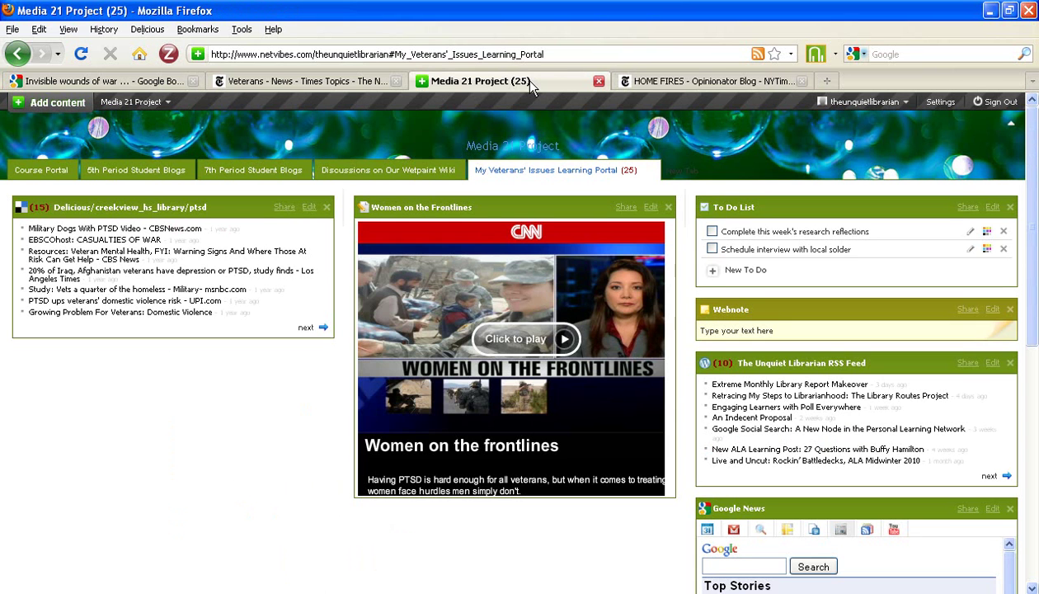
click(51, 109)
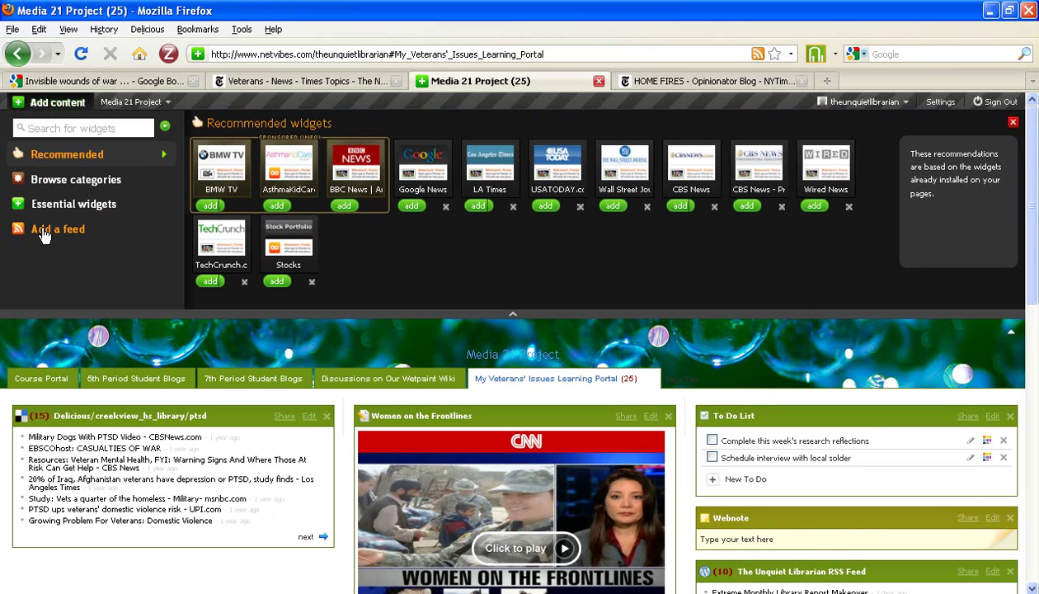
click(45, 236)
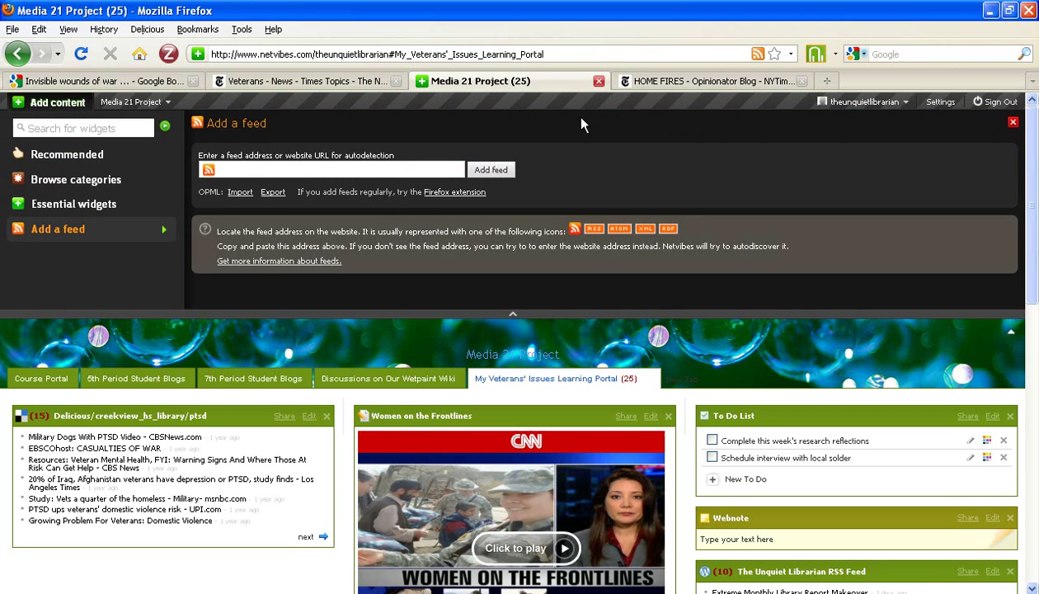
Copy the web address of the New York Times Home Fires blog page.
click(647, 86)
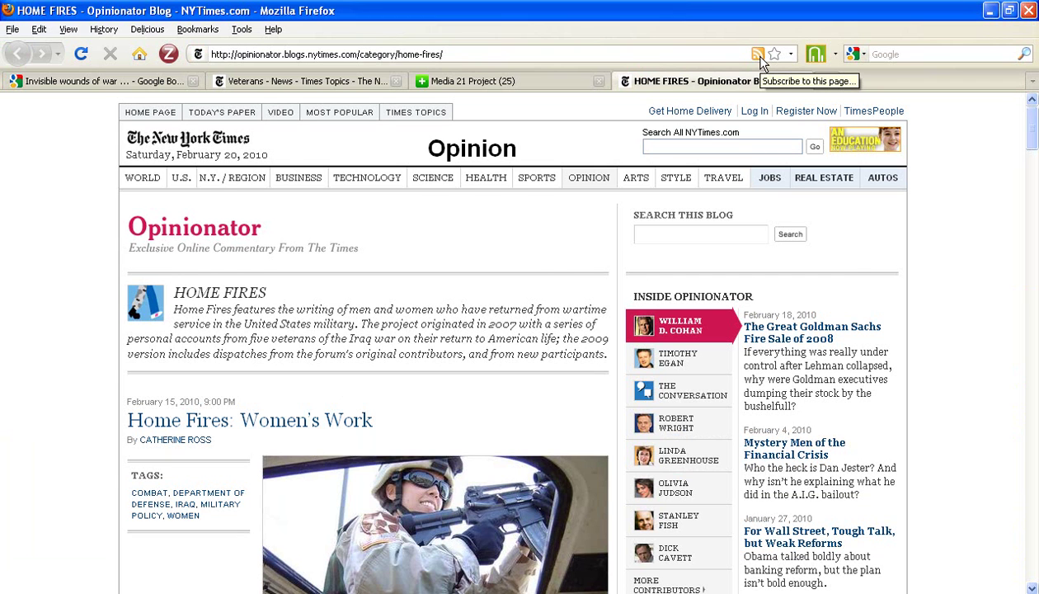
click(373, 56)
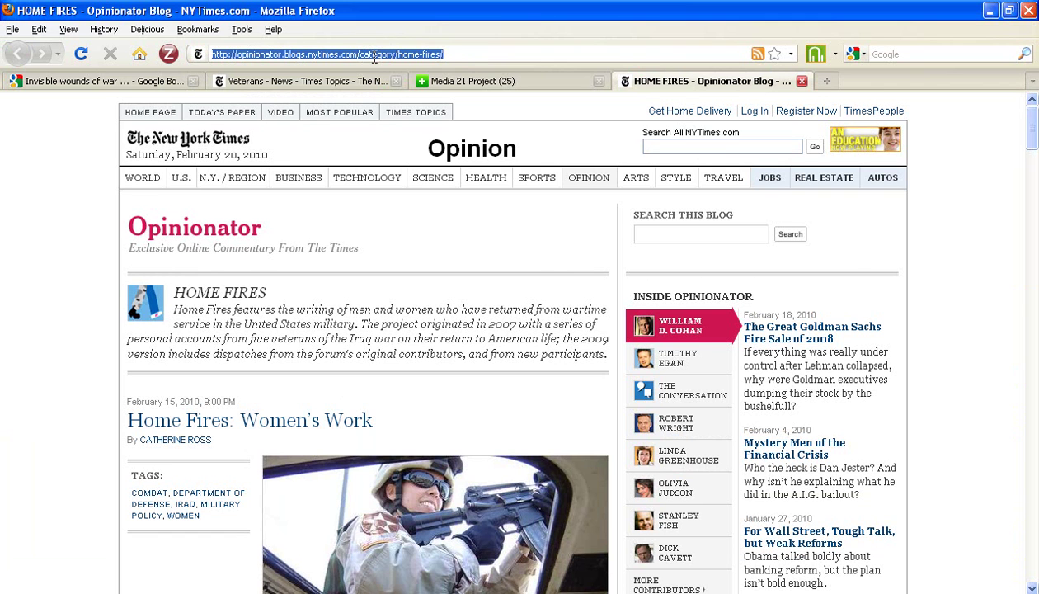
right_click(374, 56)
click(399, 103)
click(153, 82)
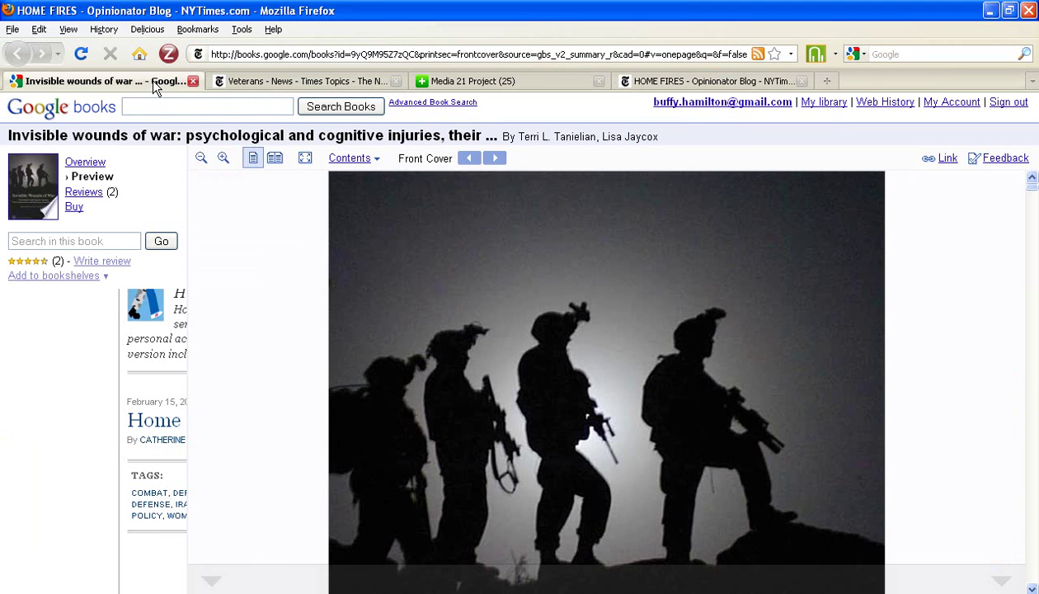
Look up feeds for the copied Home Fires address in Netvibes and add both RSS 2.0 and Opinionator » Home Fires Category Feed.
click(442, 81)
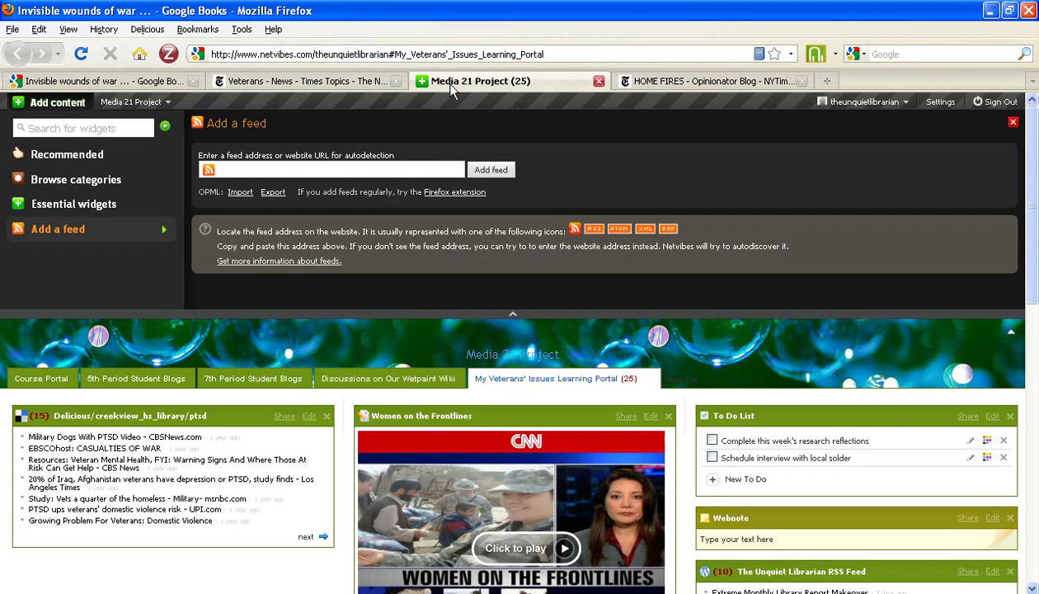
click(320, 169)
key(ctrl+v)
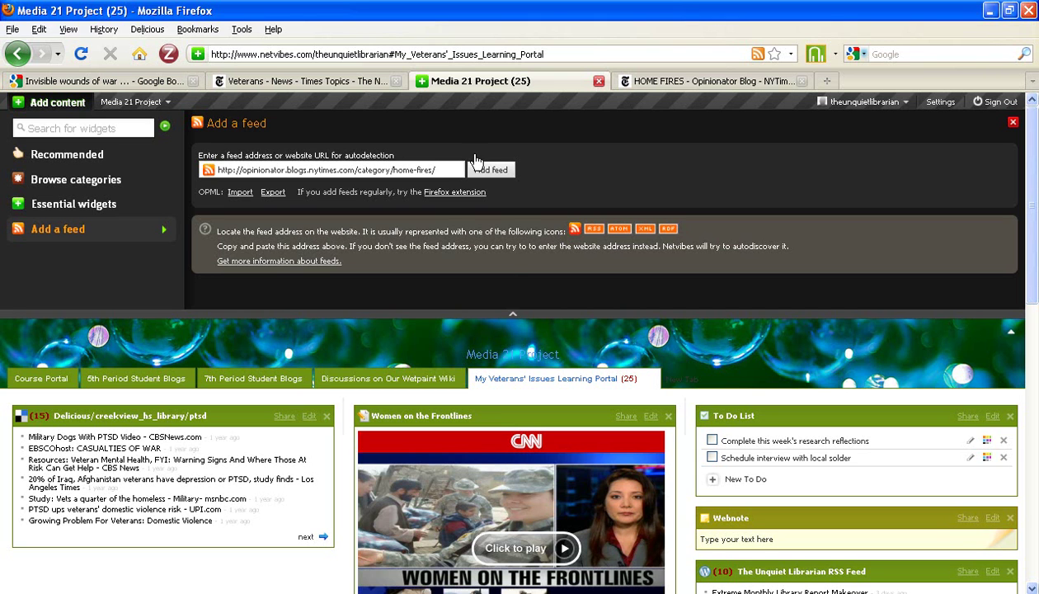
click(497, 171)
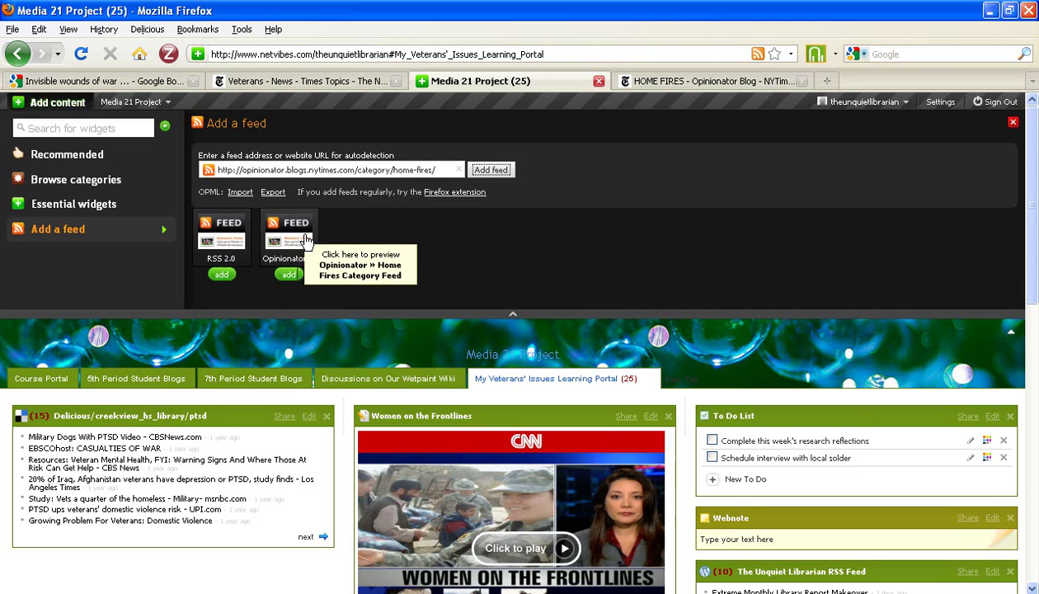
click(221, 274)
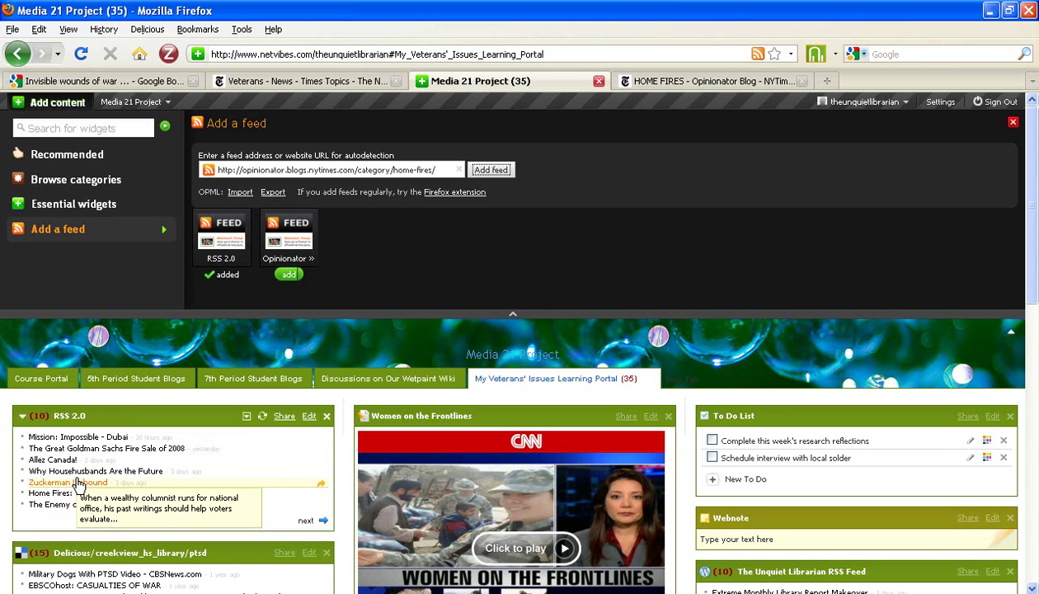
click(289, 274)
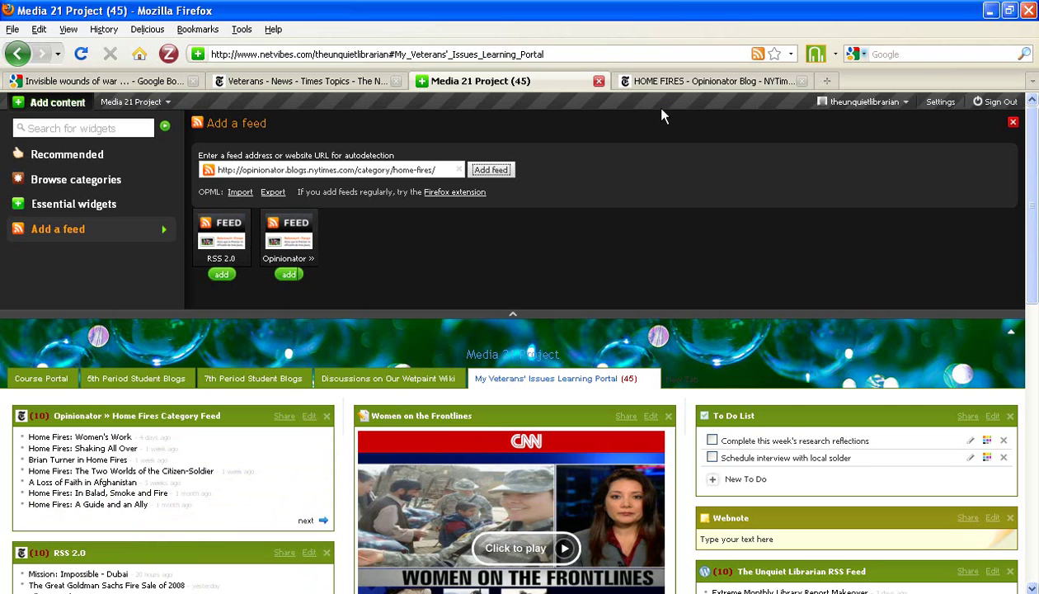
Check the posts on the Home Fires blog and permanently delete the RSS 2.0 widget from the Netvibes portal.
click(656, 83)
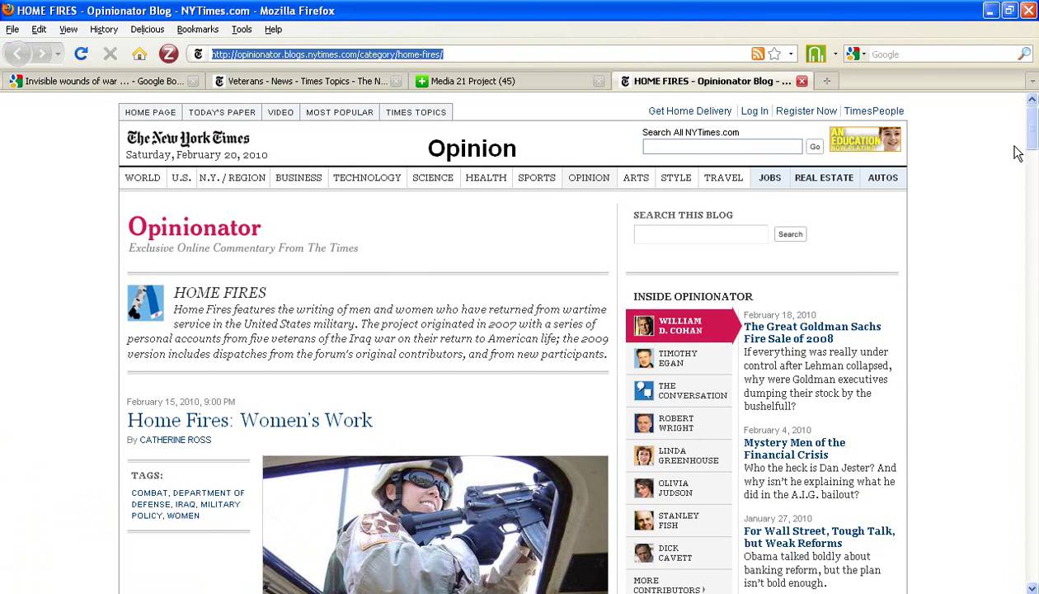
drag(1033, 142, 1033, 229)
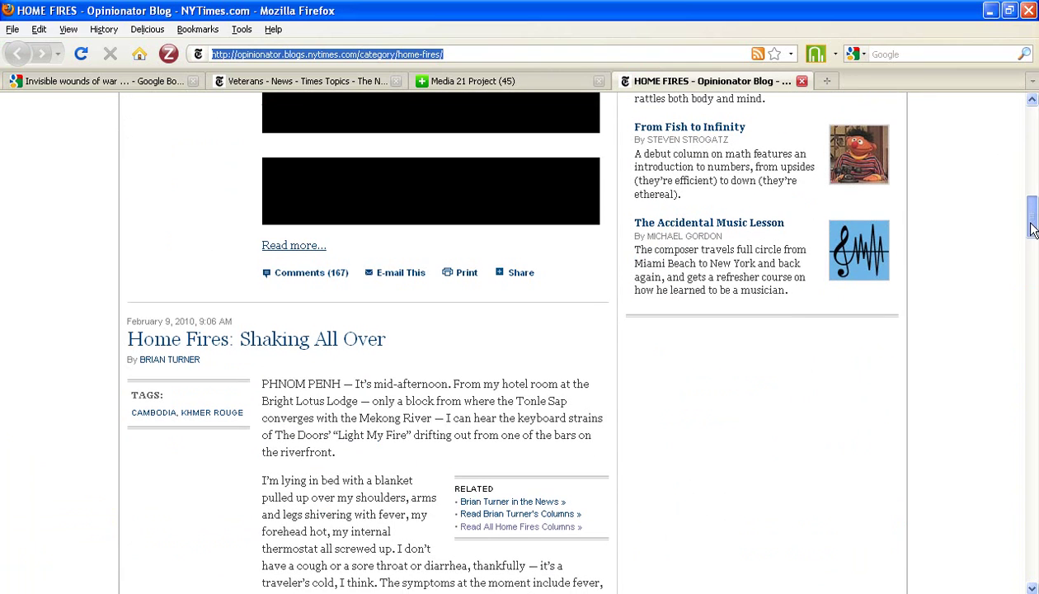
click(526, 80)
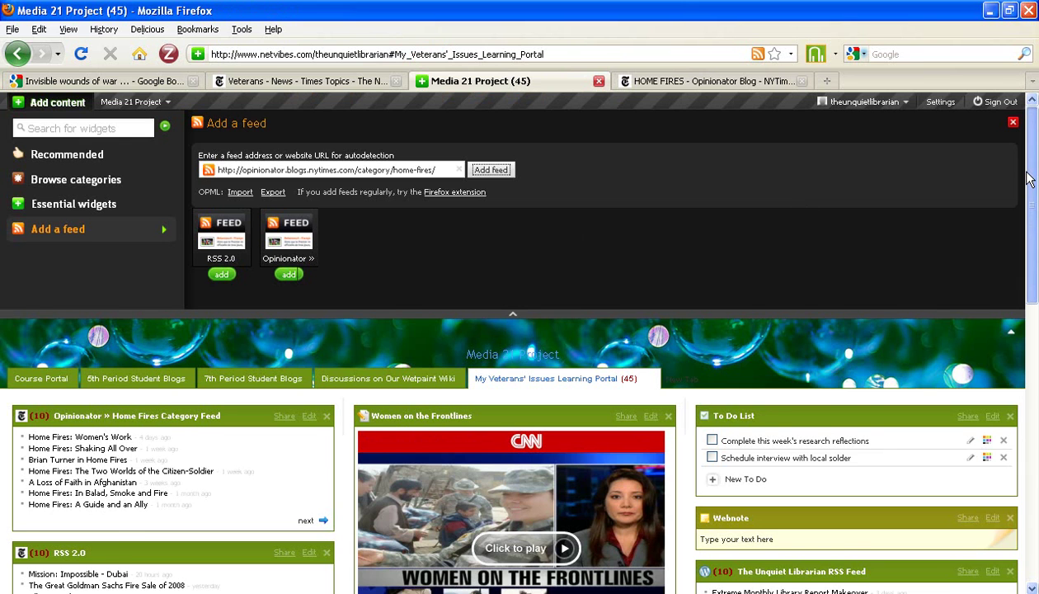
drag(1031, 181, 1031, 236)
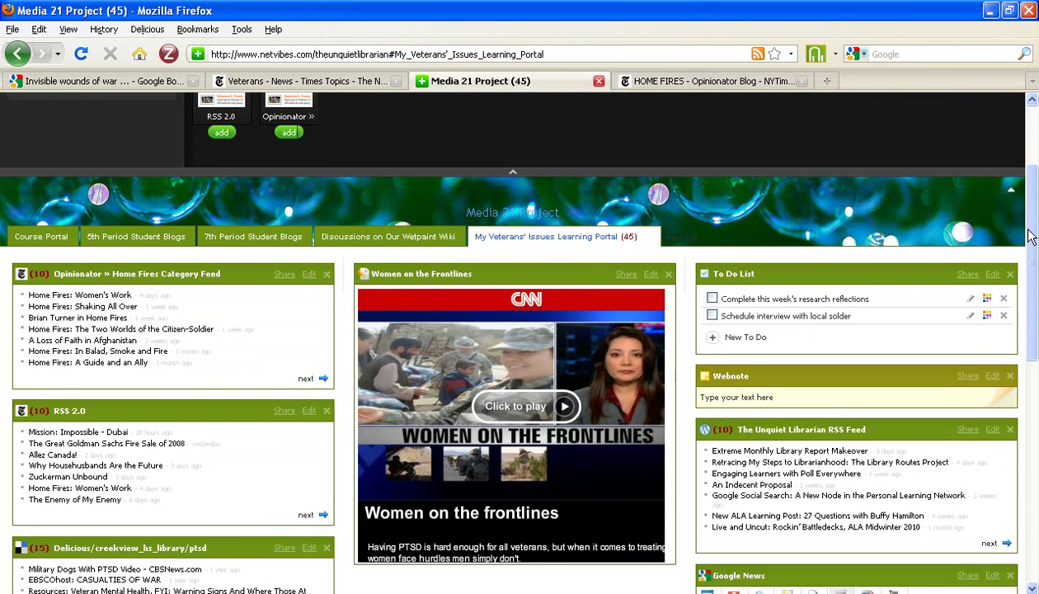
click(329, 413)
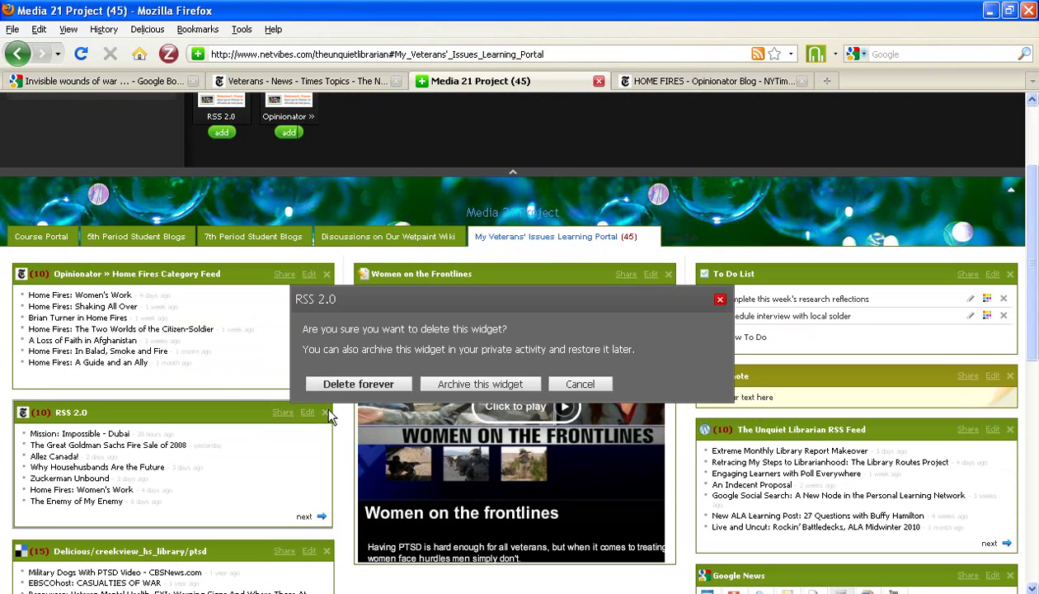
click(339, 386)
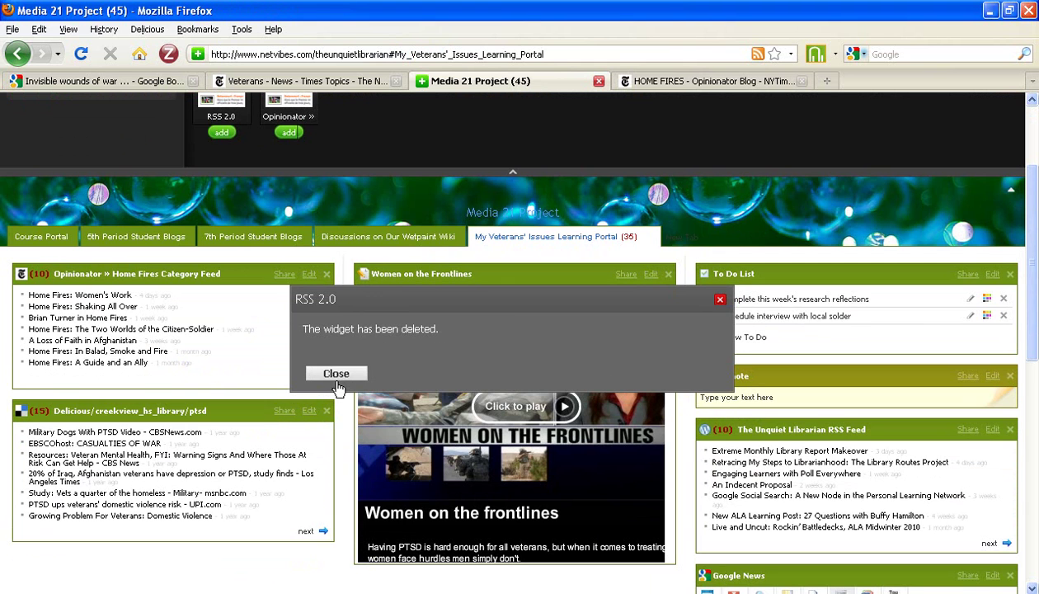
click(336, 375)
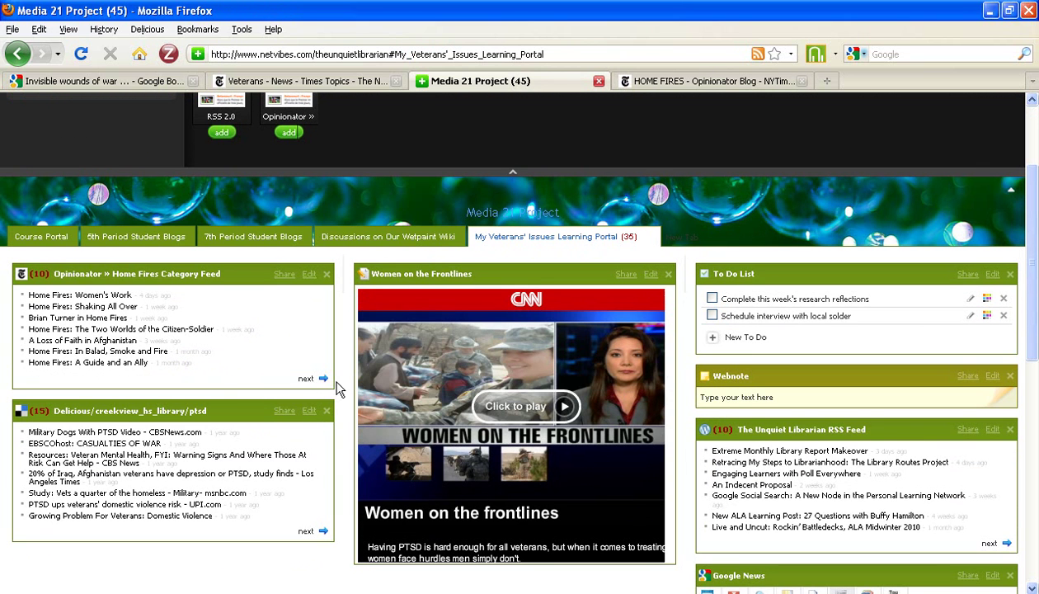
Copy the link location of the Veterans RSS feed from the New York Times Veterans topic page.
click(352, 81)
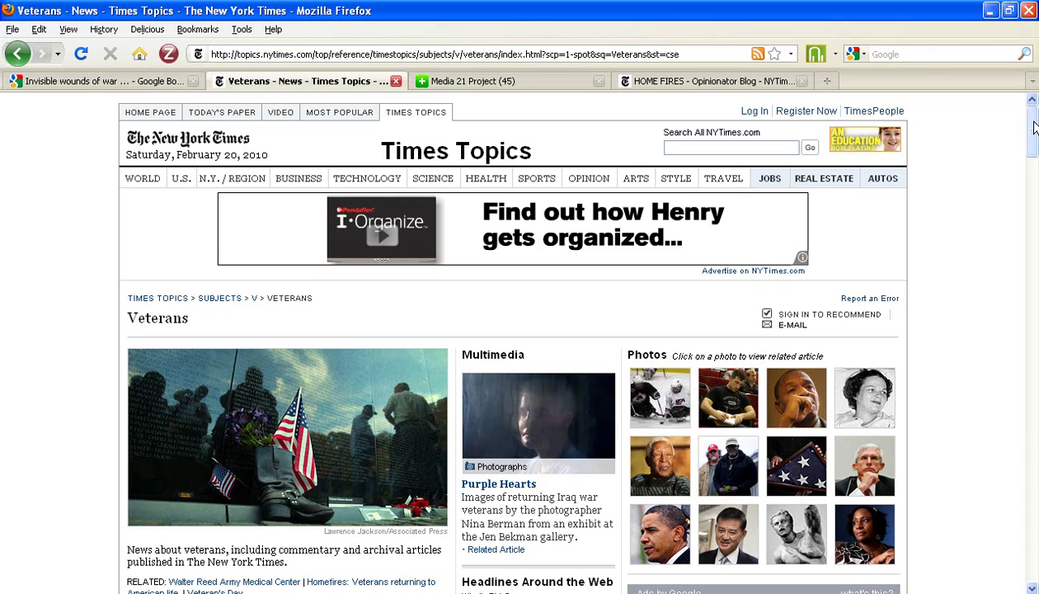
drag(1034, 124, 1032, 284)
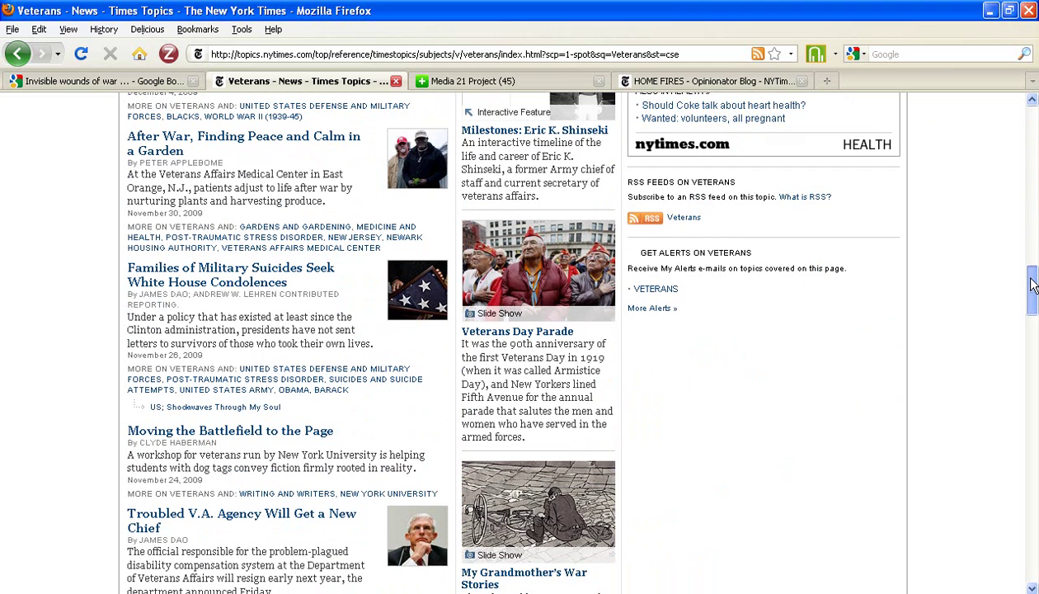
click(686, 219)
right_click(688, 221)
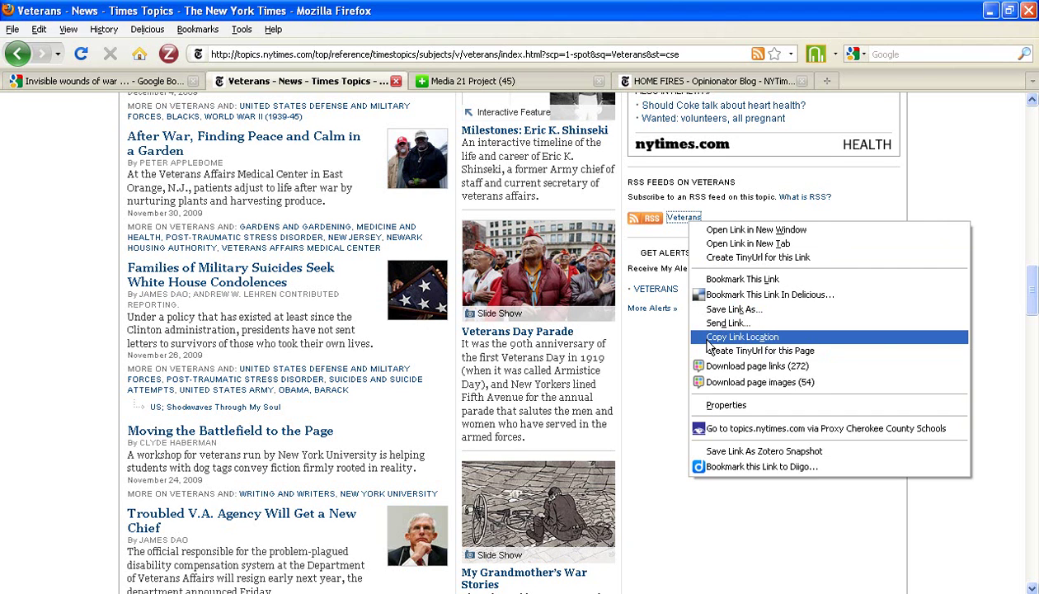
click(709, 338)
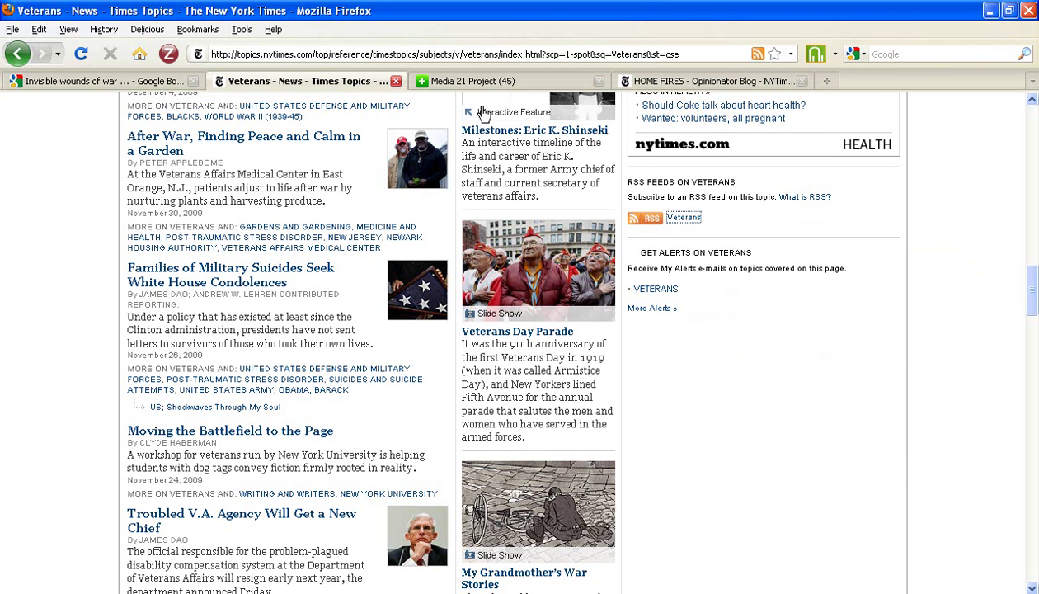
Replace the feed address in Netvibes with the copied Veterans link and add the NYT > Veterans feed to the portal.
click(476, 81)
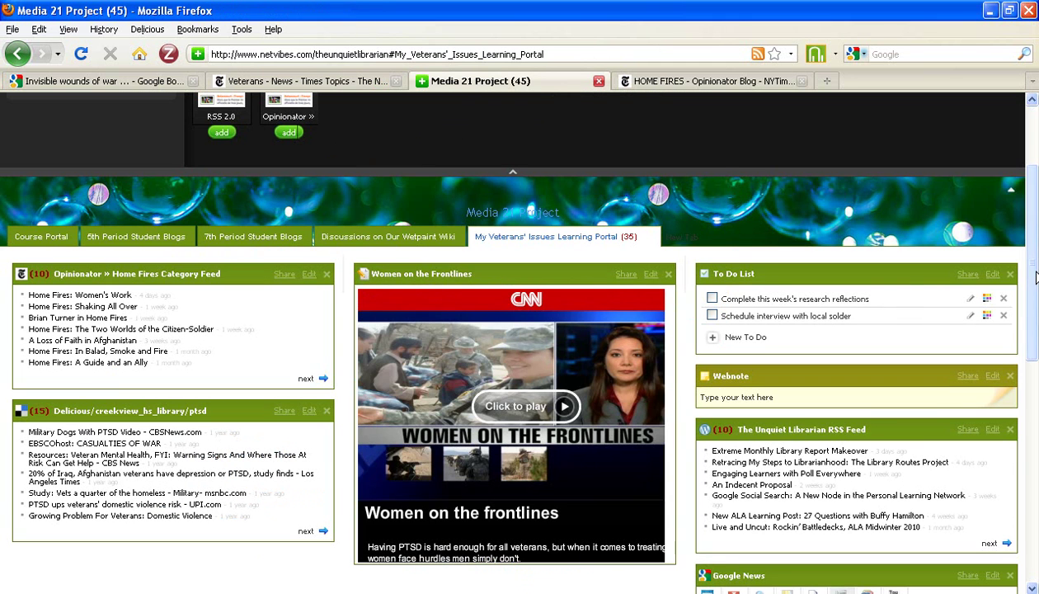
drag(1032, 278, 1032, 222)
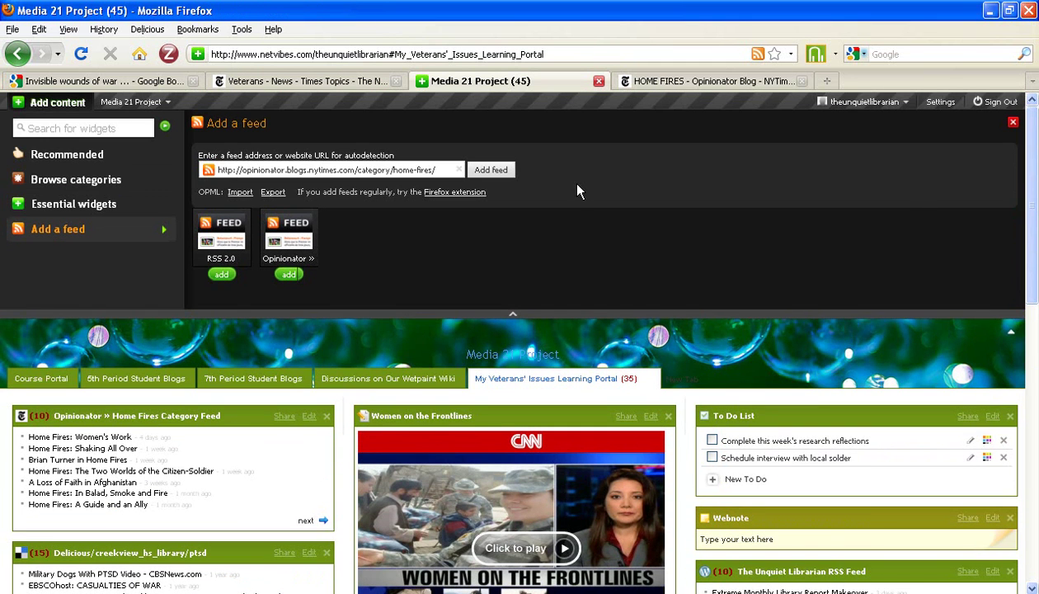
triple_click(434, 168)
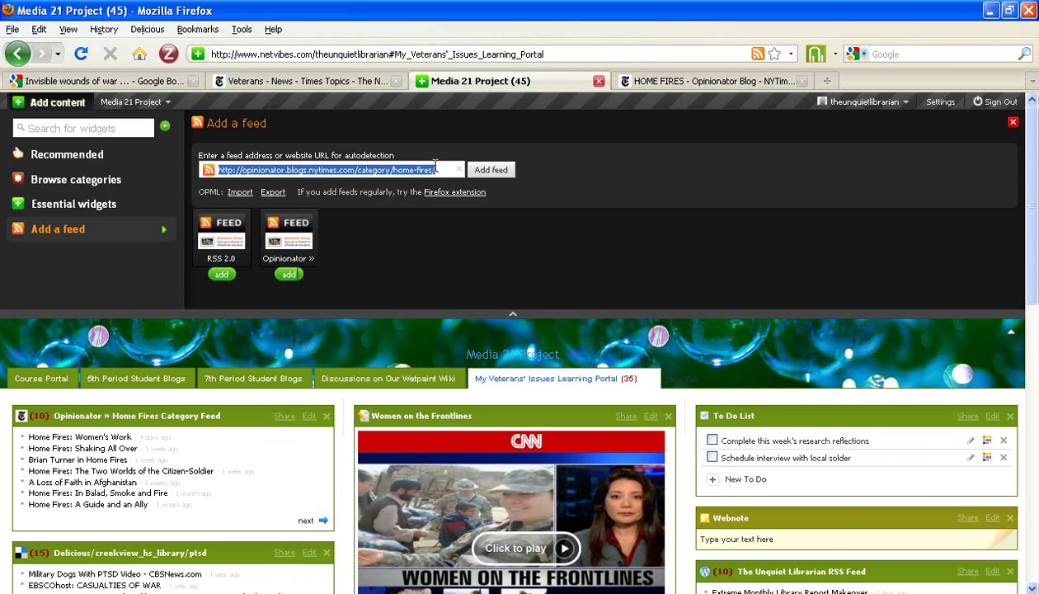
key(Delete)
text(http://topics.nytimes.com/top/reference/timestopics/subjects/v/veterans/index.html?scp=1-spot&sq=Veterans&st=cse&rss=1)
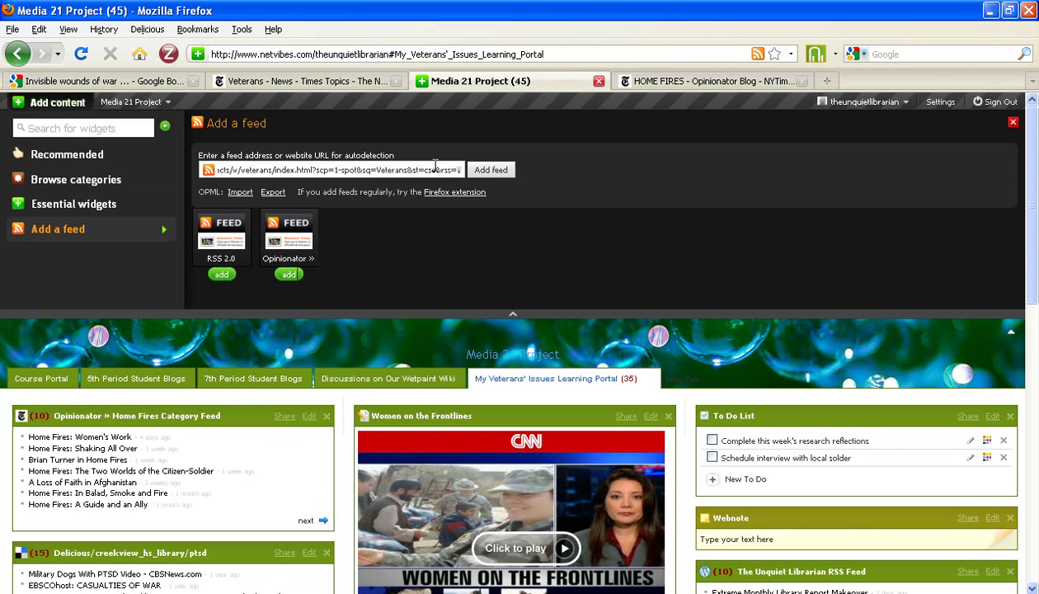
click(491, 170)
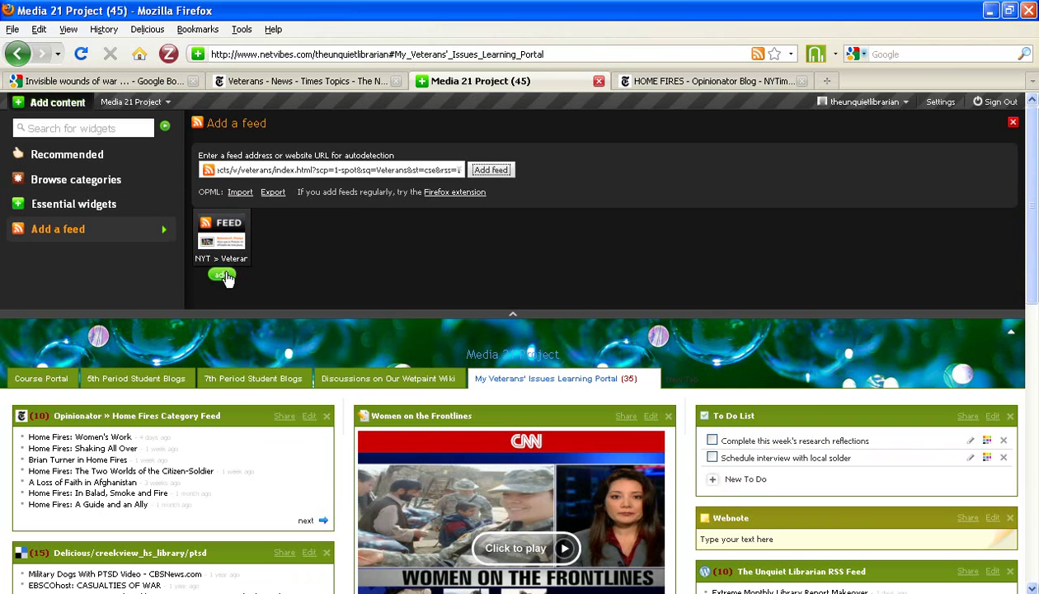
click(227, 276)
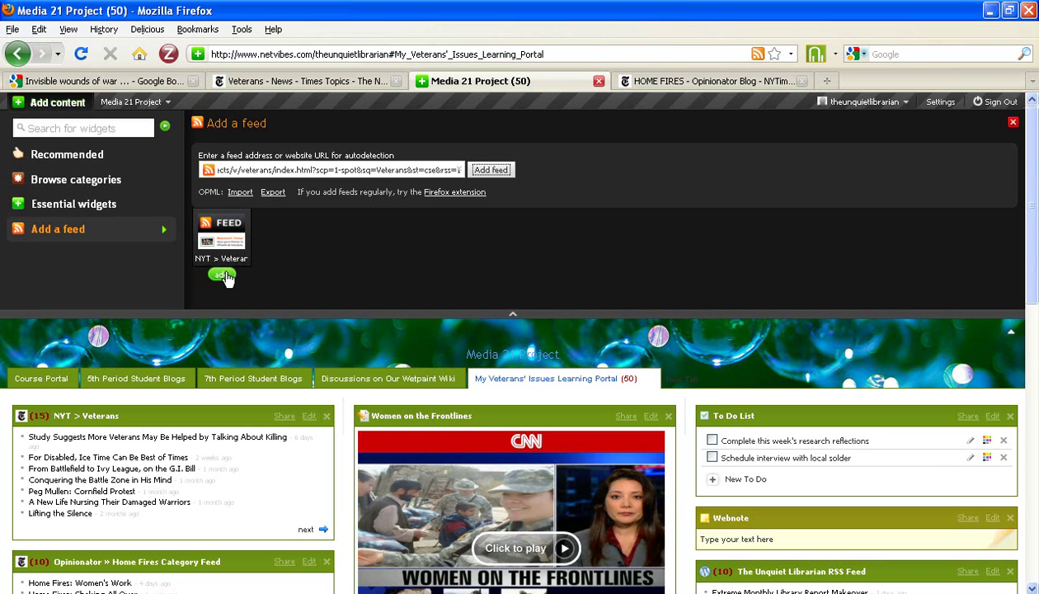
Narrow the New York Times Veterans topic page to articles about Traumatic Brain Injury.
click(289, 82)
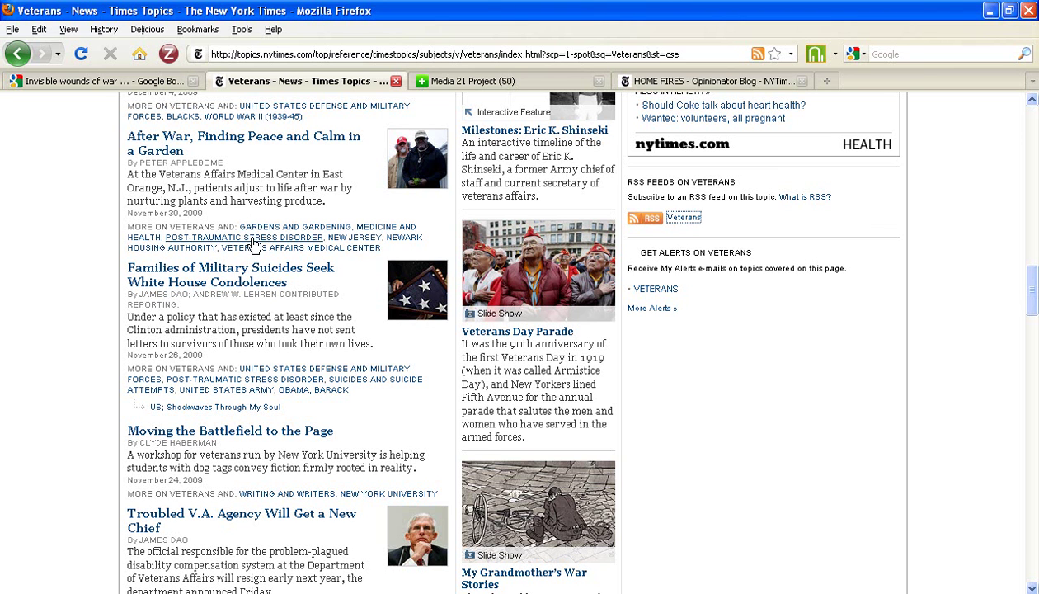
drag(1029, 285, 1031, 247)
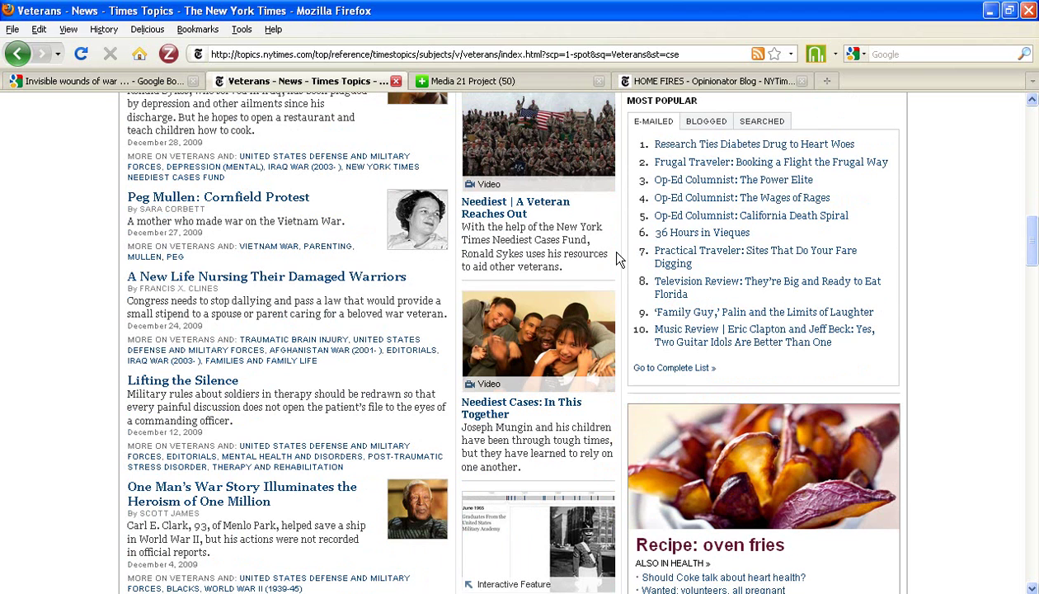
click(292, 342)
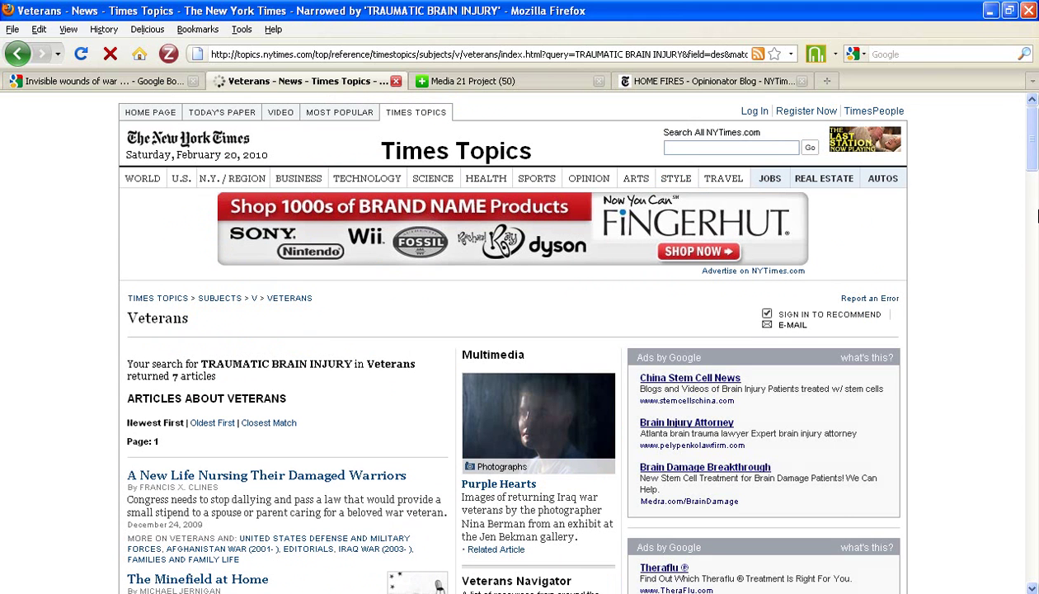
Copy the link location of the RSS feed named Veterans - Narrowed by 'TRAUMATIC BRAIN INJURY'.
drag(1030, 147, 1032, 305)
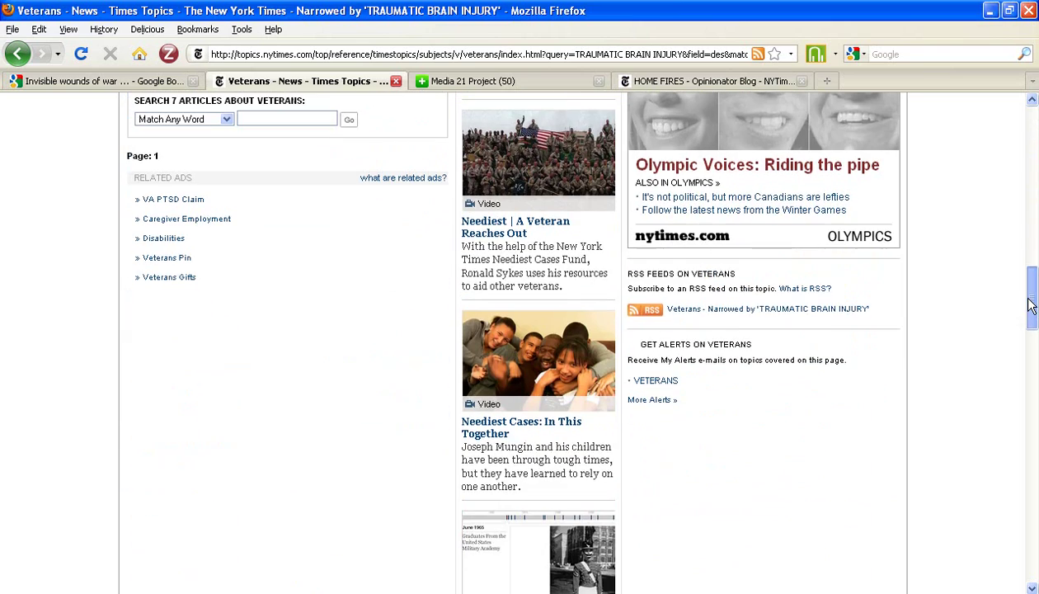
right_click(749, 310)
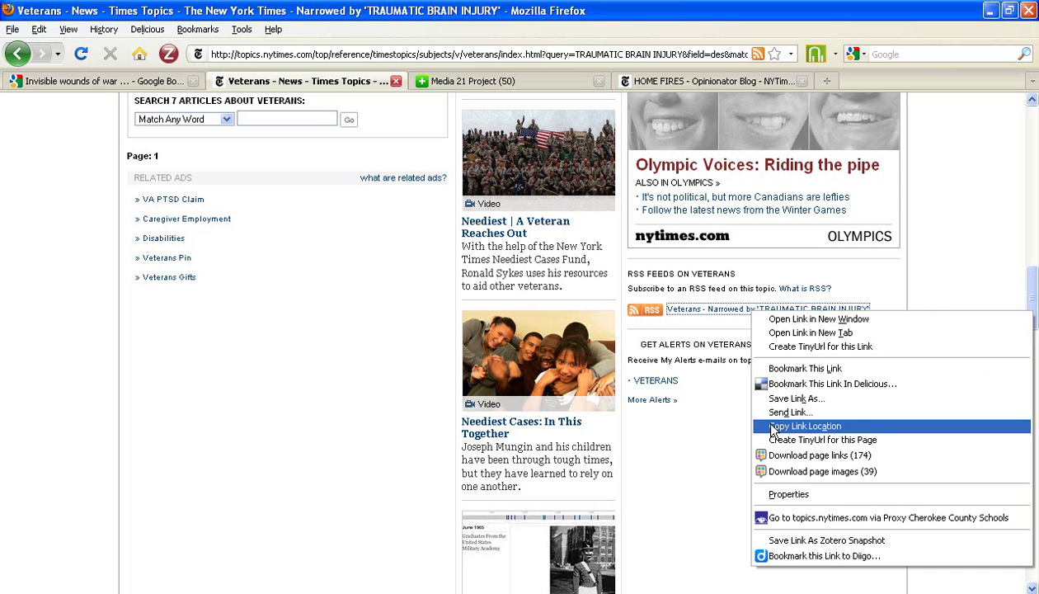
click(804, 426)
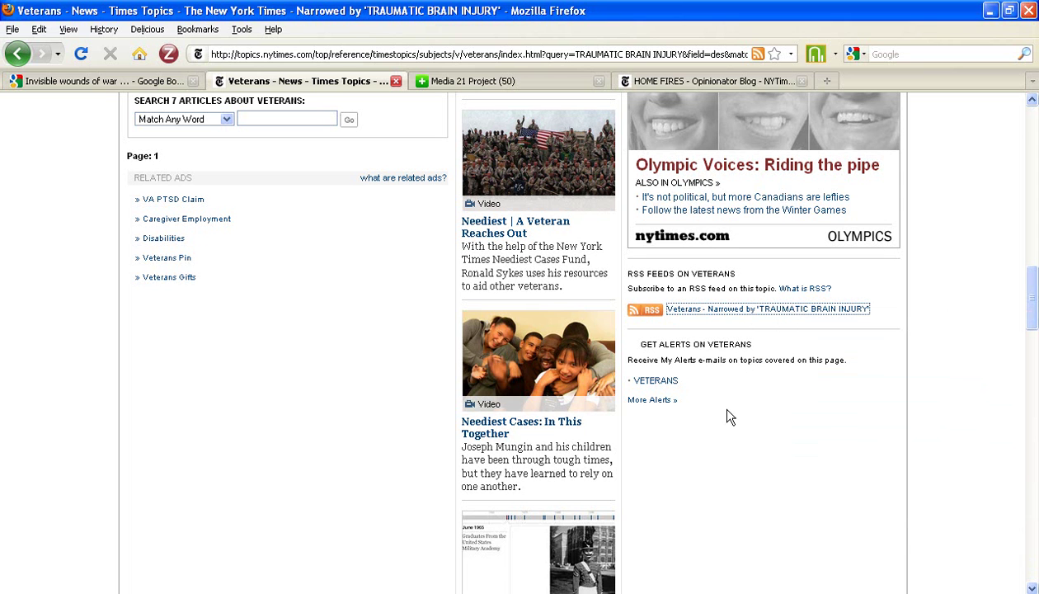
Replace the feed address in Netvibes with the copied Traumatic Brain Injury link and add that narrowed NYT > Veterans feed.
click(452, 80)
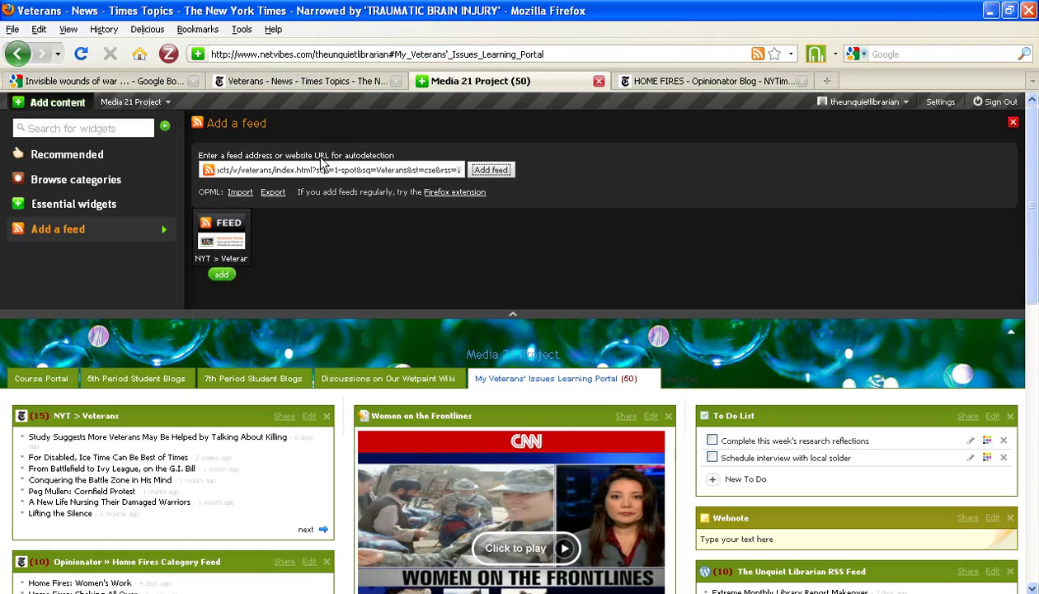
click(294, 170)
key(ctrl+a)
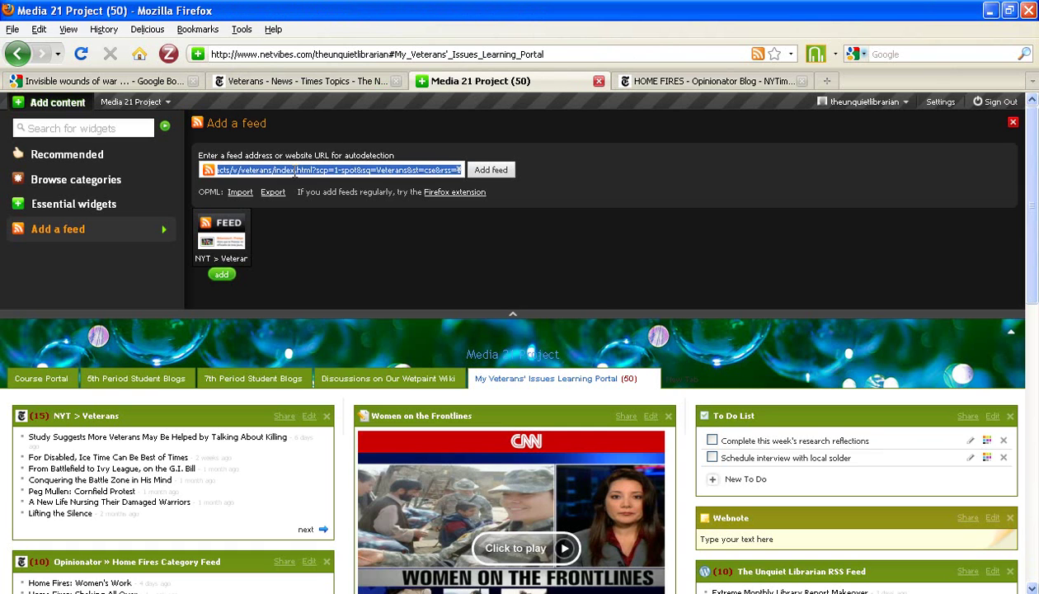
key(BackSpace)
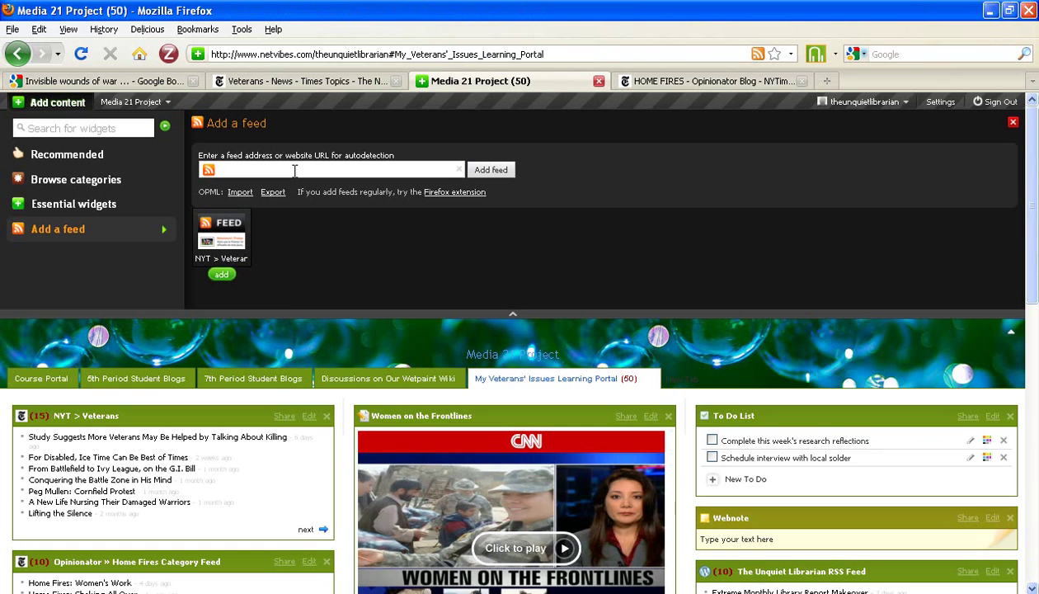
key(ctrl+v)
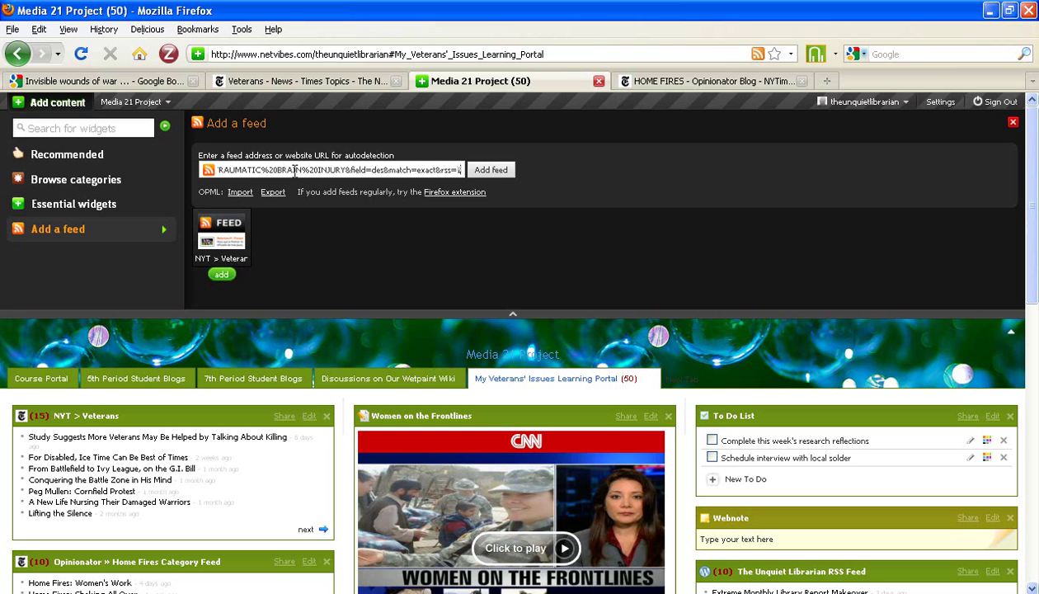
click(495, 169)
click(219, 276)
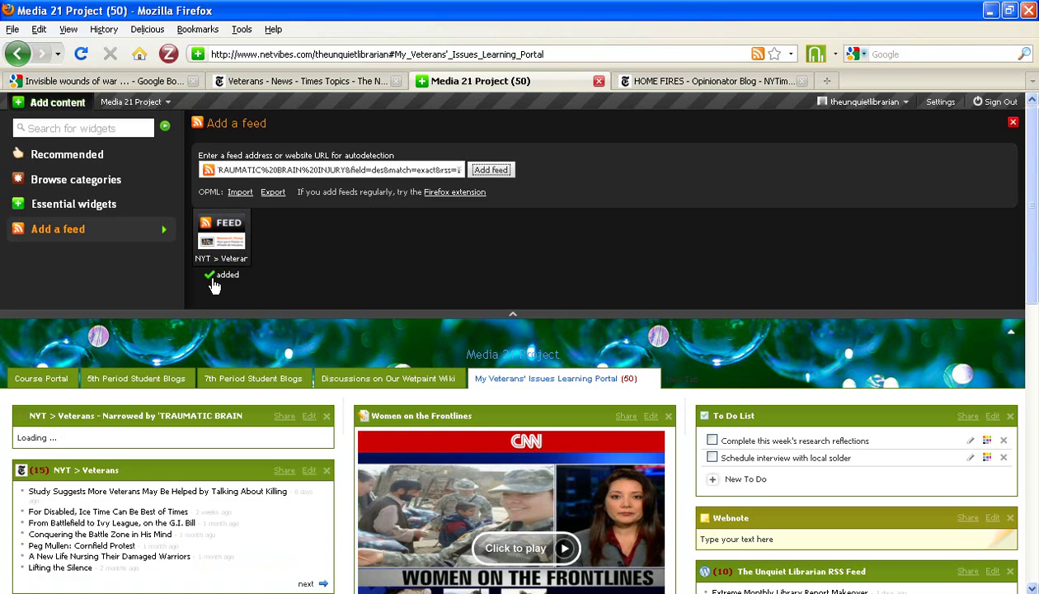